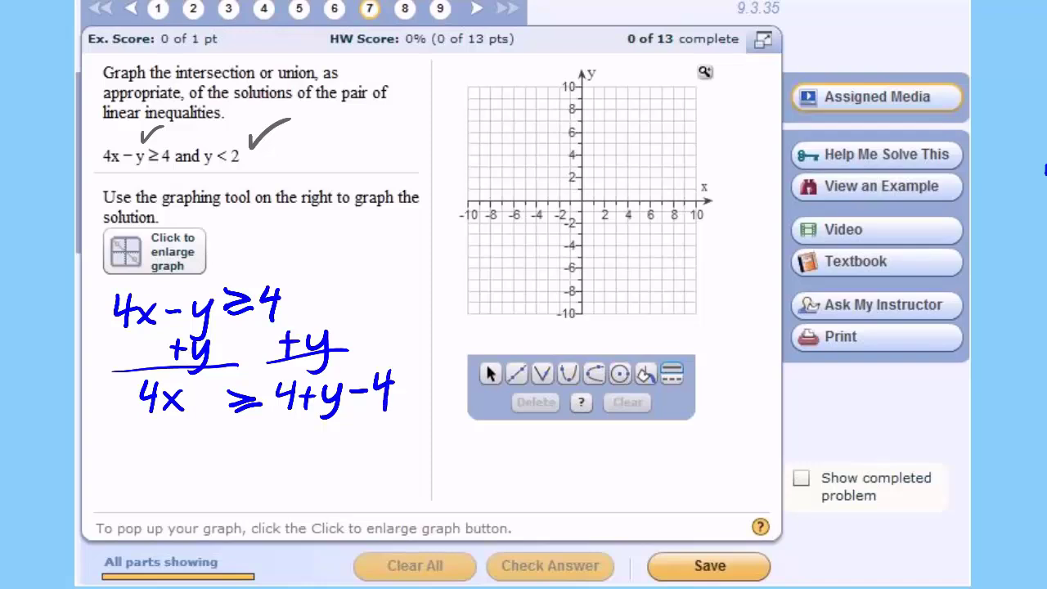
Write −4 after 4x on the left side of the handwritten inequality and cross out the cancelling 4s on the right
{"action": "left_click_drag", "start_coordinate": [183, 397], "coordinate": [219, 390]}
{"action": "left_click_drag", "start_coordinate": [219, 367], "coordinate": [215, 415]}
{"action": "left_click_drag", "start_coordinate": [305, 379], "coordinate": [272, 413]}
{"action": "left_click_drag", "start_coordinate": [397, 368], "coordinate": [342, 411]}
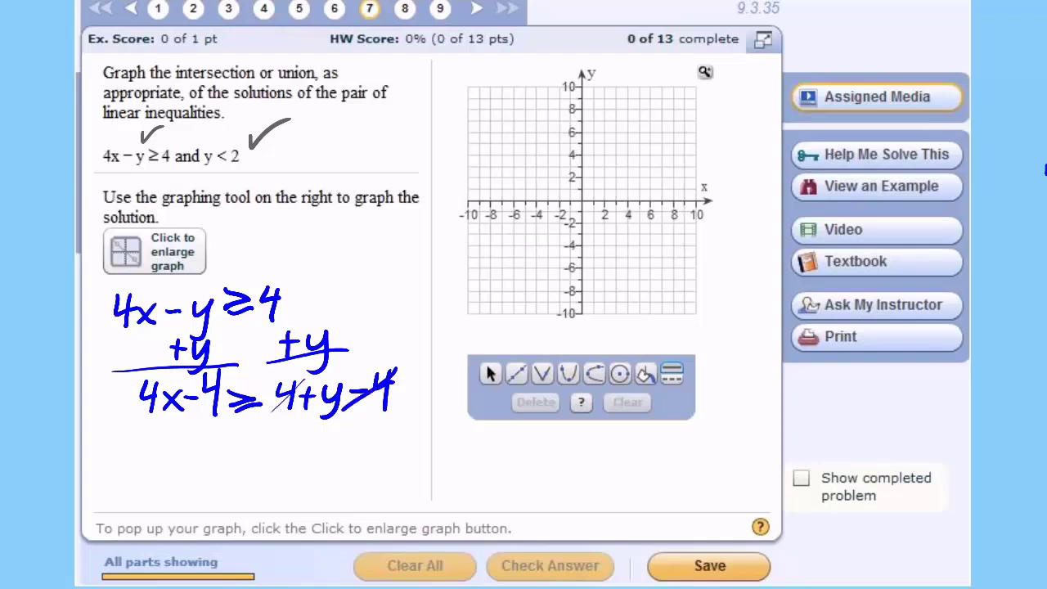
Handwrite the simplified inequality 4x−4 ≥ y, and rewrite it below with y first as y ≤ 4x−4
{"action": "mouse_move", "coordinate": [154, 427]}
{"action": "left_mouse_down"}
{"action": "mouse_move", "coordinate": [160, 451]}
{"action": "mouse_move", "coordinate": [180, 438]}
{"action": "mouse_move", "coordinate": [192, 453]}
{"action": "left_mouse_up"}
{"action": "mouse_move", "coordinate": [190, 428]}
{"action": "left_mouse_down"}
{"action": "mouse_move", "coordinate": [174, 453]}
{"action": "mouse_move", "coordinate": [218, 436]}
{"action": "mouse_move", "coordinate": [228, 440]}
{"action": "mouse_move", "coordinate": [225, 455]}
{"action": "mouse_move", "coordinate": [247, 429]}
{"action": "mouse_move", "coordinate": [245, 445]}
{"action": "mouse_move", "coordinate": [301, 429]}
{"action": "mouse_move", "coordinate": [299, 452]}
{"action": "mouse_move", "coordinate": [275, 460]}
{"action": "left_mouse_up"}
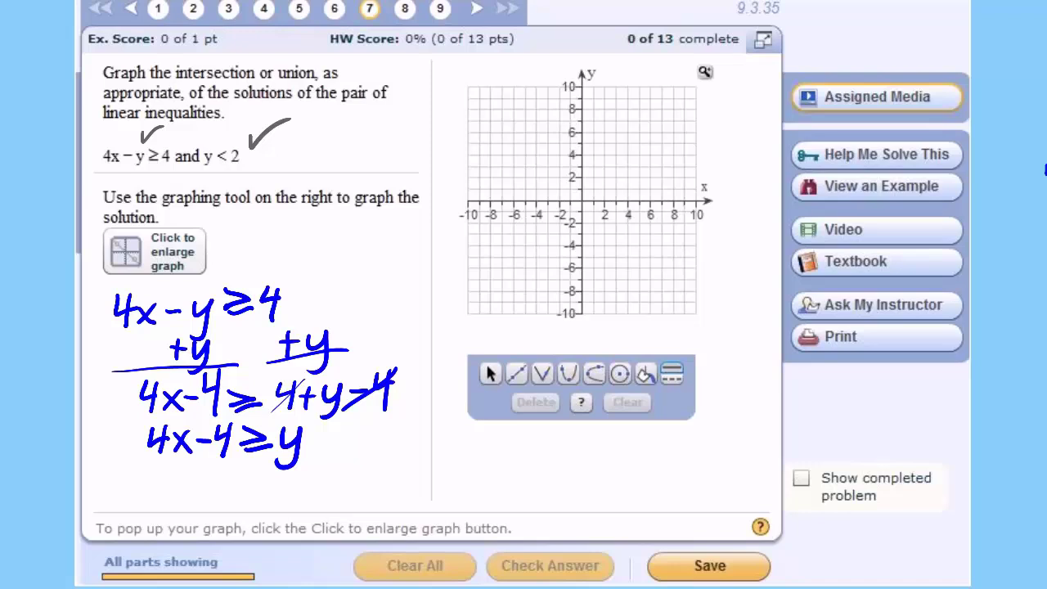
{"action": "mouse_move", "coordinate": [221, 476]}
{"action": "left_mouse_down"}
{"action": "mouse_move", "coordinate": [237, 499]}
{"action": "mouse_move", "coordinate": [219, 511]}
{"action": "left_mouse_up"}
{"action": "mouse_move", "coordinate": [268, 473]}
{"action": "left_mouse_down"}
{"action": "mouse_move", "coordinate": [247, 486]}
{"action": "mouse_move", "coordinate": [280, 493]}
{"action": "mouse_move", "coordinate": [317, 481]}
{"action": "mouse_move", "coordinate": [308, 502]}
{"action": "mouse_move", "coordinate": [330, 484]}
{"action": "mouse_move", "coordinate": [344, 498]}
{"action": "mouse_move", "coordinate": [323, 498]}
{"action": "mouse_move", "coordinate": [397, 477]}
{"action": "mouse_move", "coordinate": [389, 500]}
{"action": "left_mouse_up"}
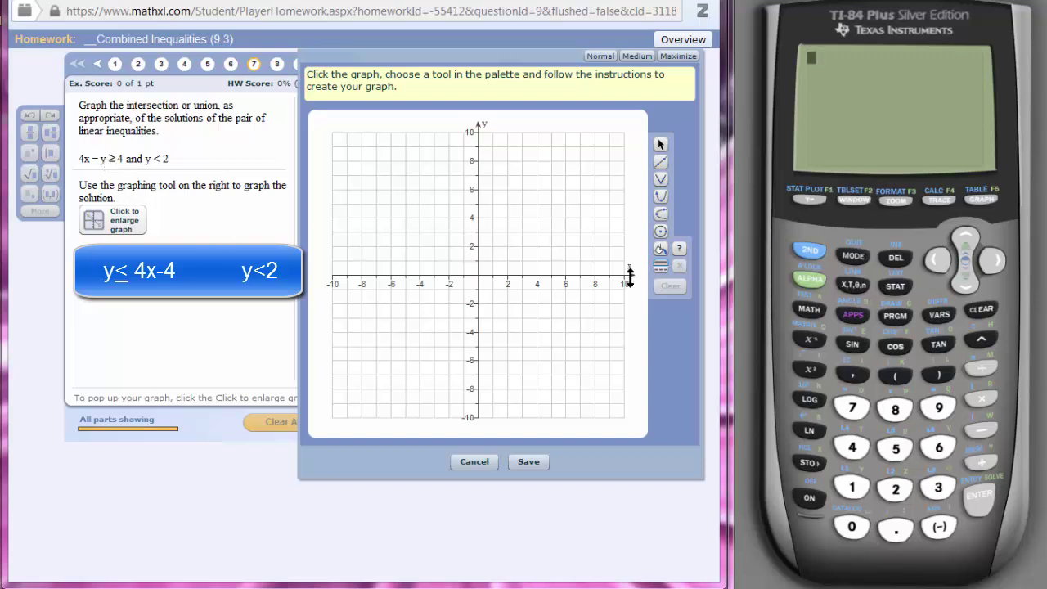
Enter 4X−4 as Y1 on the graphing calculator and display its table of values
{"action": "left_click", "coordinate": [808, 201]}
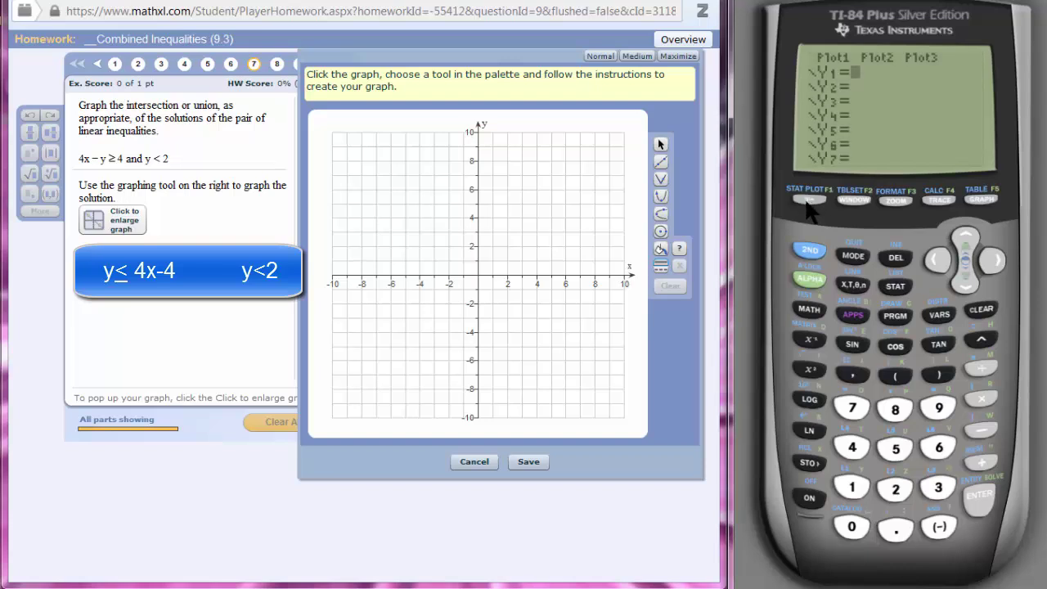
{"action": "left_click", "coordinate": [852, 451]}
{"action": "left_click", "coordinate": [853, 285]}
{"action": "left_click", "coordinate": [982, 432]}
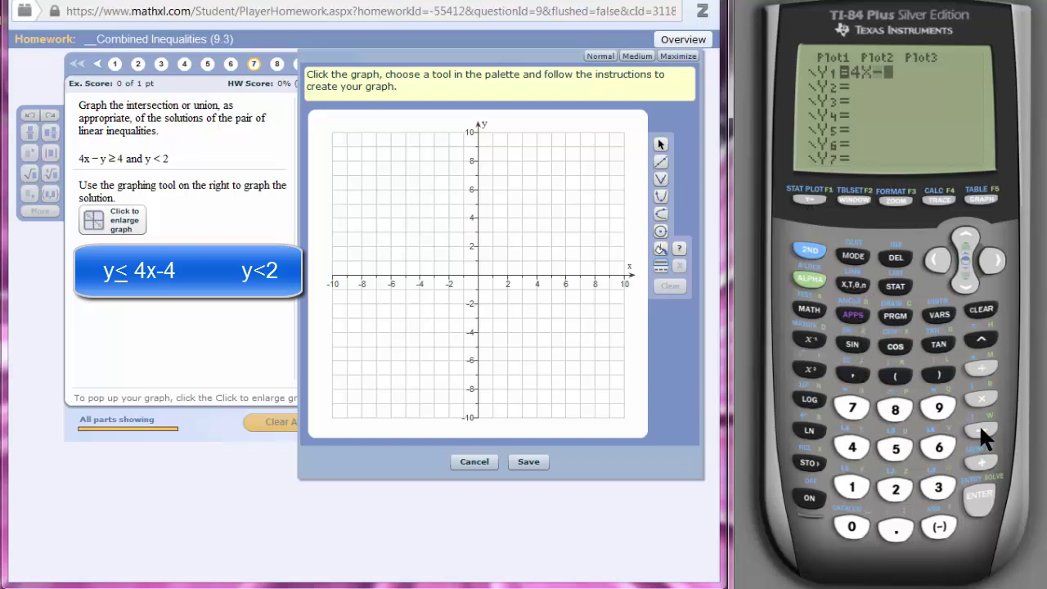
{"action": "left_click", "coordinate": [852, 452]}
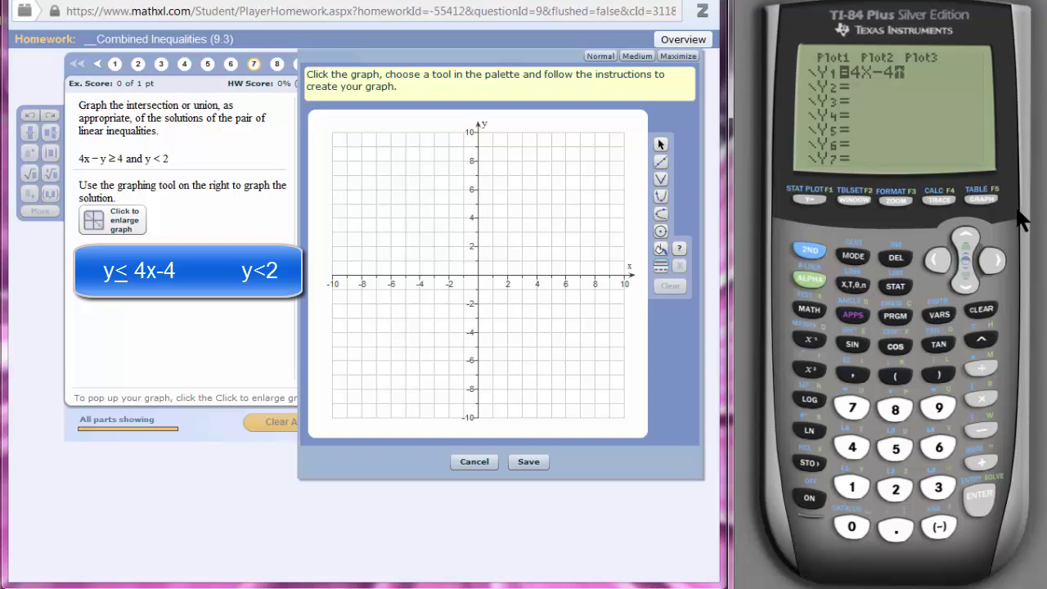
{"action": "left_click", "coordinate": [988, 199]}
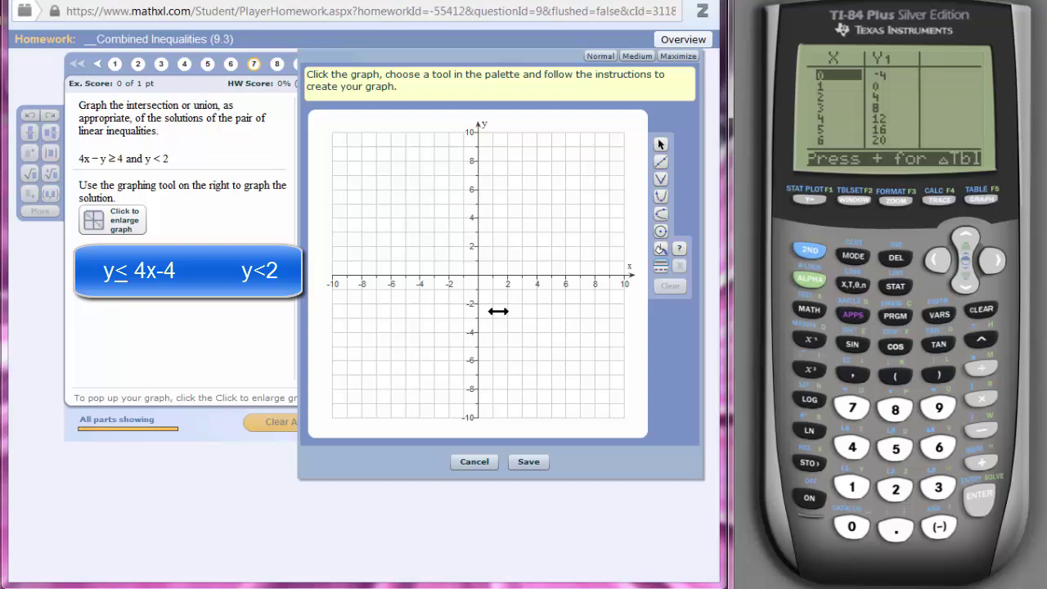
Draw the boundary line through (0,-4) and (1,0) on the enlarged homework graph
{"action": "left_click", "coordinate": [663, 163]}
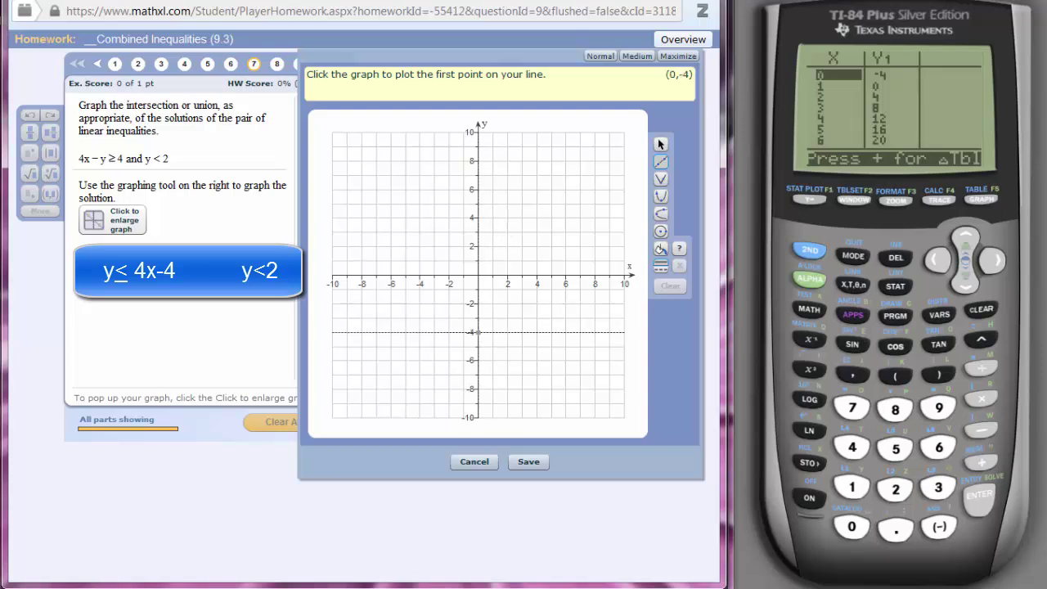
{"action": "left_click", "coordinate": [479, 332]}
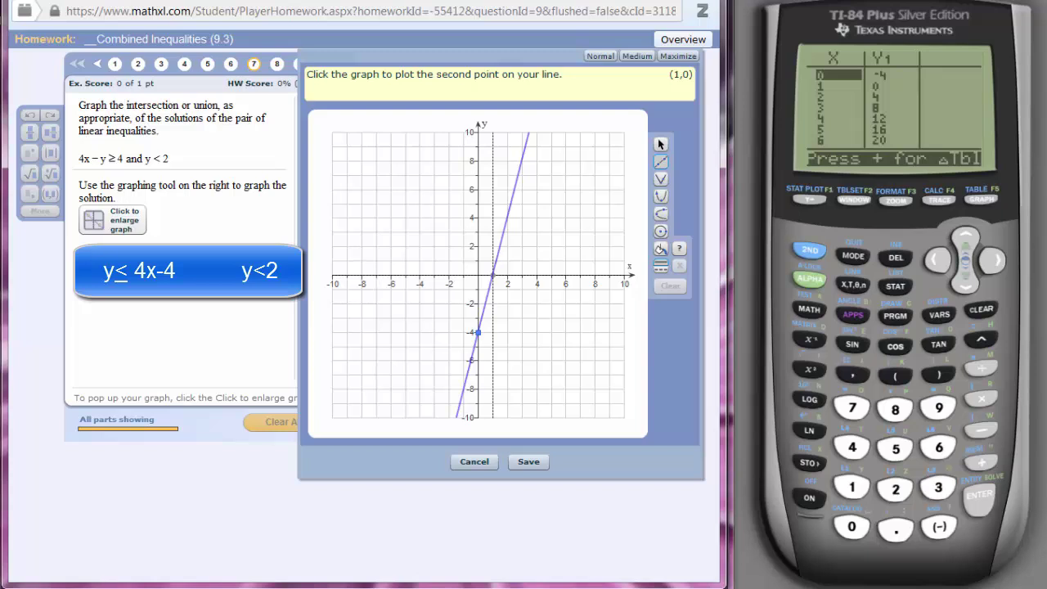
{"action": "left_click", "coordinate": [492, 276]}
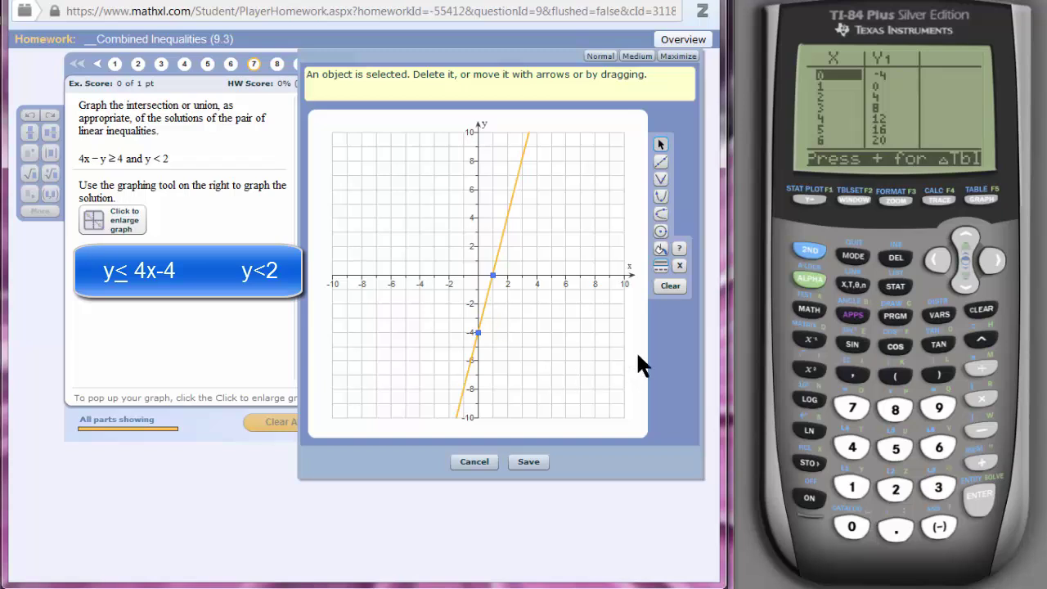
Enter 2 as Y2 on the calculator, turn Y1 off, and display the table of values for Y2 only
{"action": "left_click", "coordinate": [810, 202]}
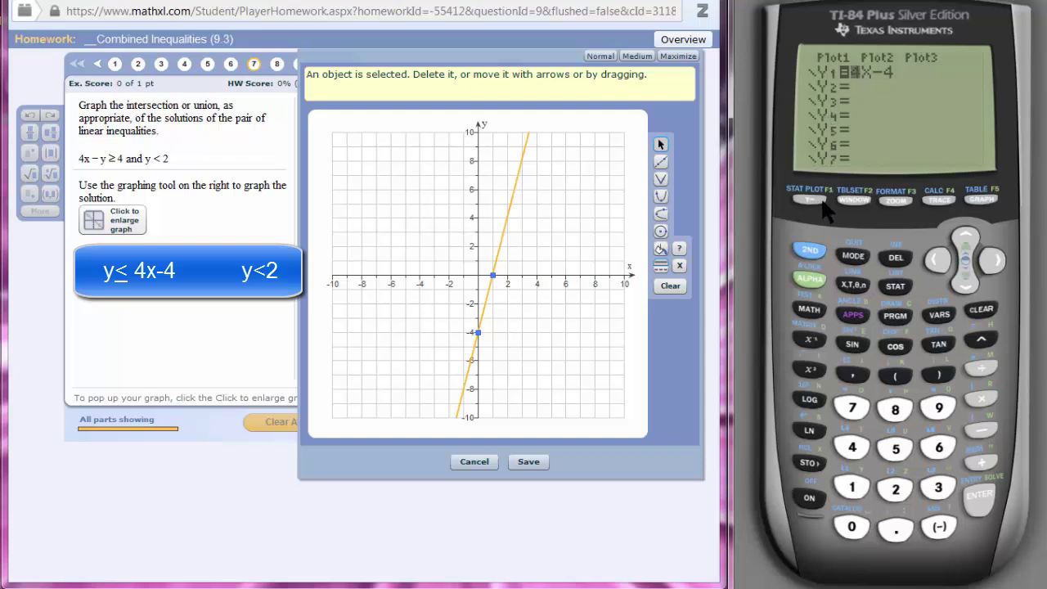
{"action": "left_click", "coordinate": [969, 277]}
{"action": "left_click", "coordinate": [900, 487]}
{"action": "left_click", "coordinate": [936, 253]}
{"action": "left_click", "coordinate": [992, 253]}
{"action": "left_click", "coordinate": [992, 254]}
{"action": "left_click", "coordinate": [984, 205]}
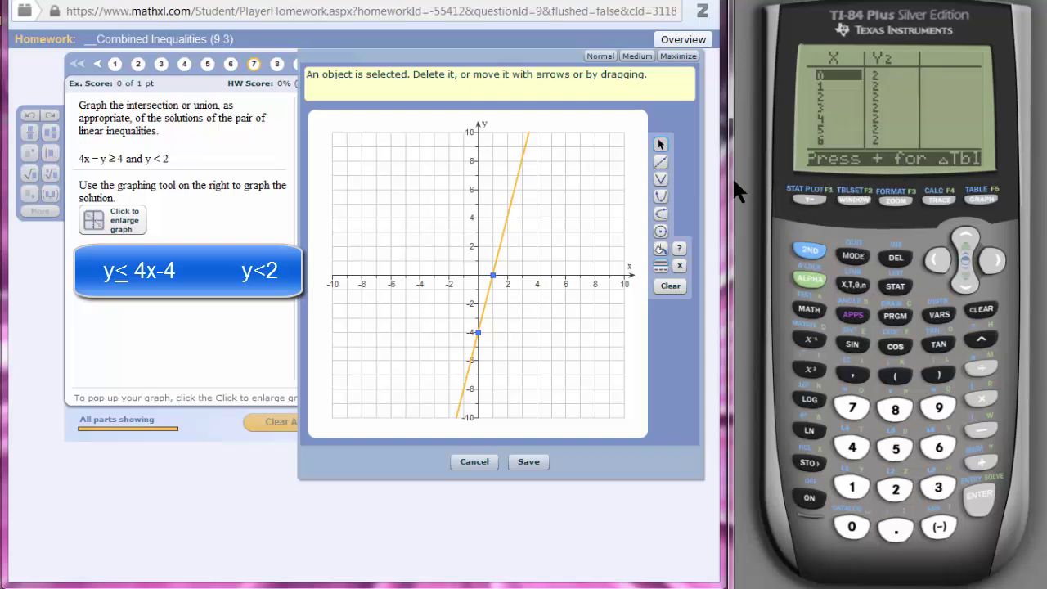
Draw the horizontal boundary line through (0,2) and (4,2) on the homework graph and deselect it
{"action": "left_click", "coordinate": [660, 162]}
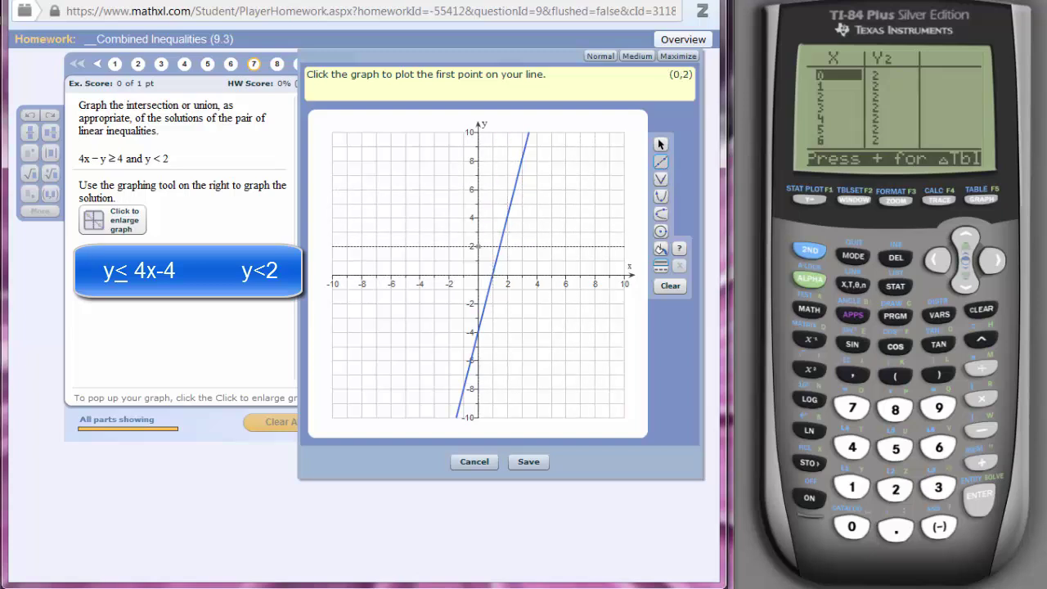
{"action": "left_click", "coordinate": [477, 246]}
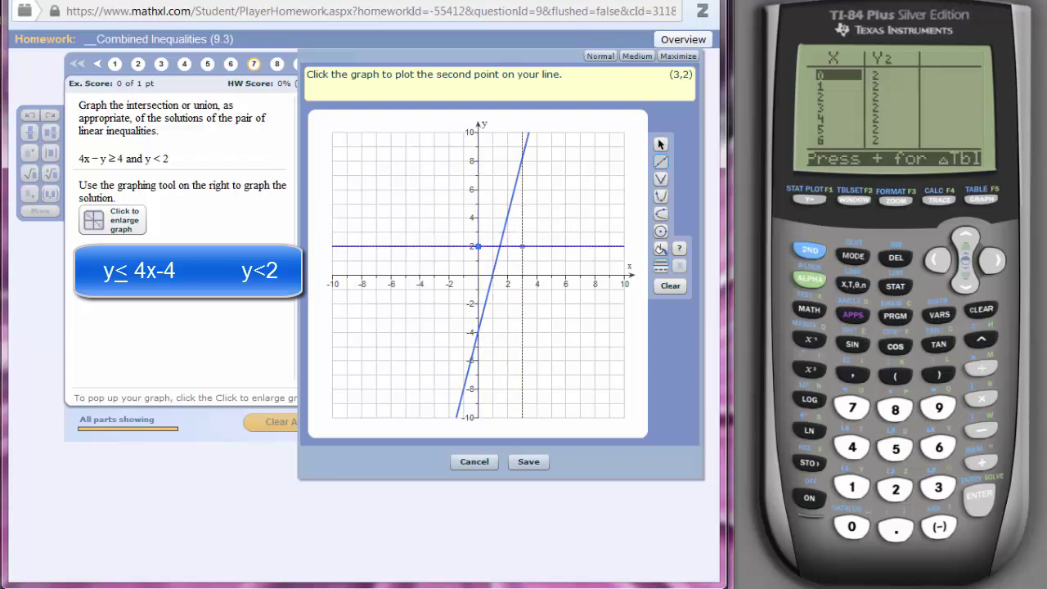
{"action": "left_click", "coordinate": [537, 246]}
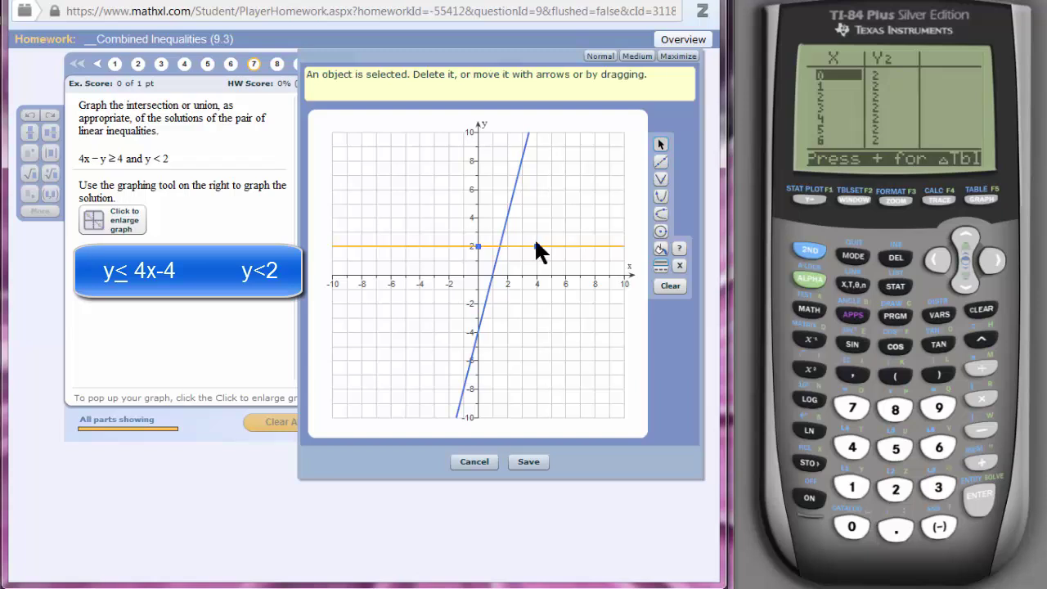
{"action": "left_click", "coordinate": [535, 243]}
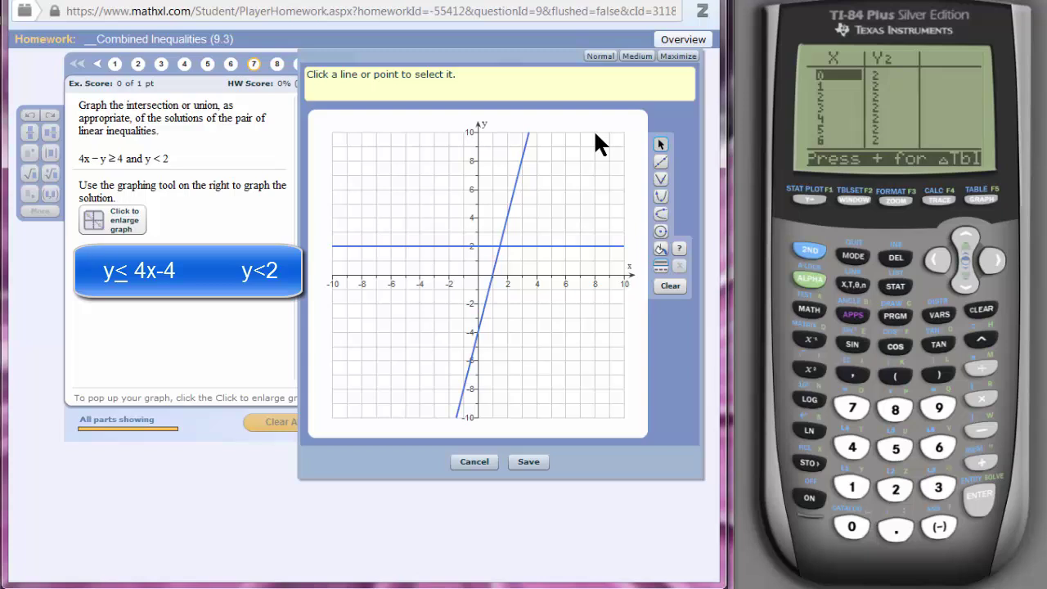
Turn Y1 back on in the calculator and graph it together with Y2
{"action": "left_click", "coordinate": [814, 201]}
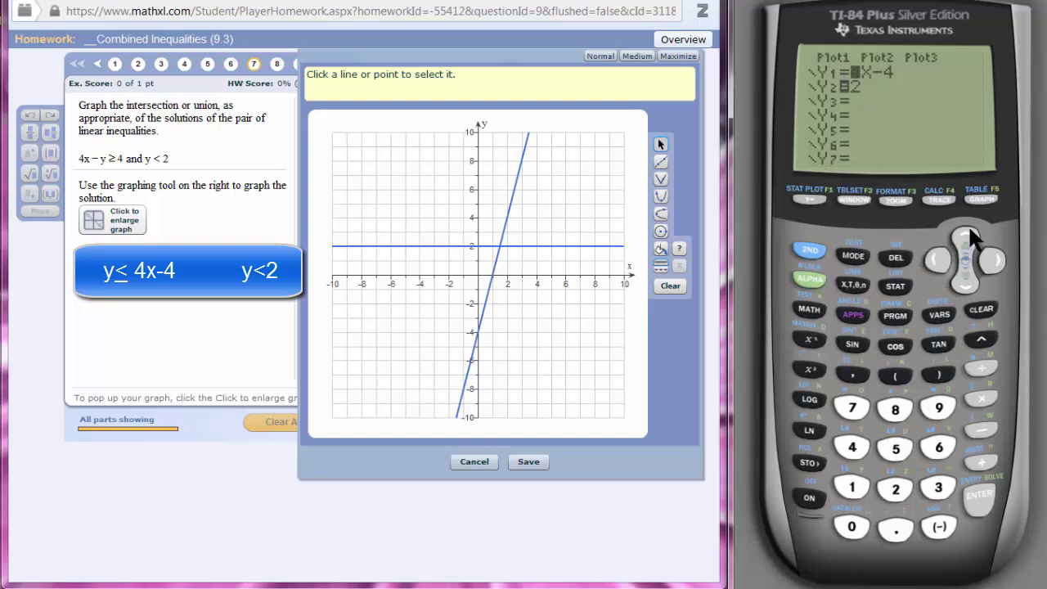
{"action": "left_click", "coordinate": [933, 252]}
{"action": "left_click", "coordinate": [986, 208]}
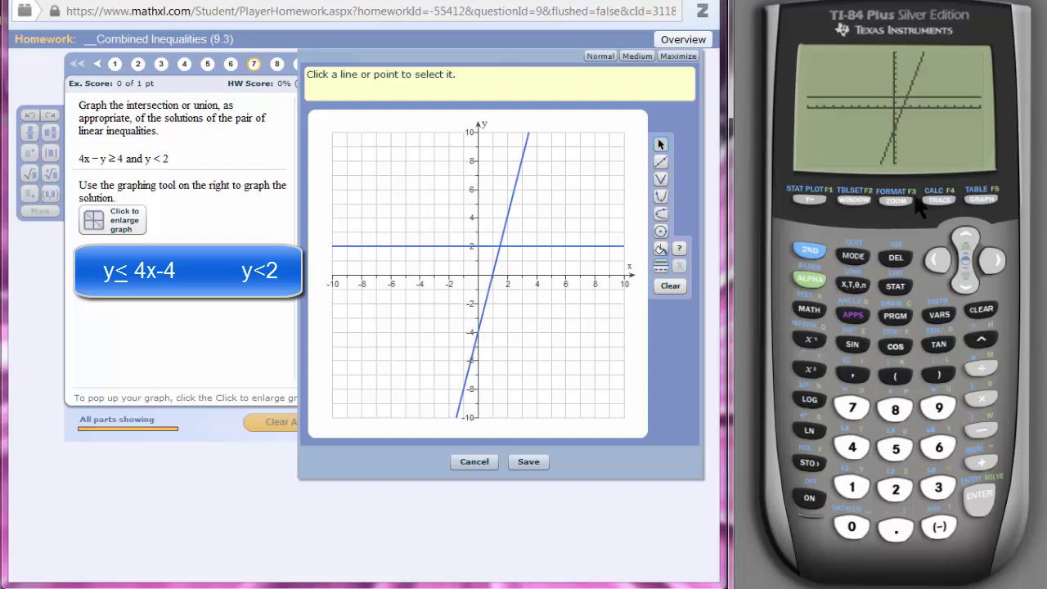
Set the calculator's graph style for Y1 to shade below the line
{"action": "left_click", "coordinate": [807, 207]}
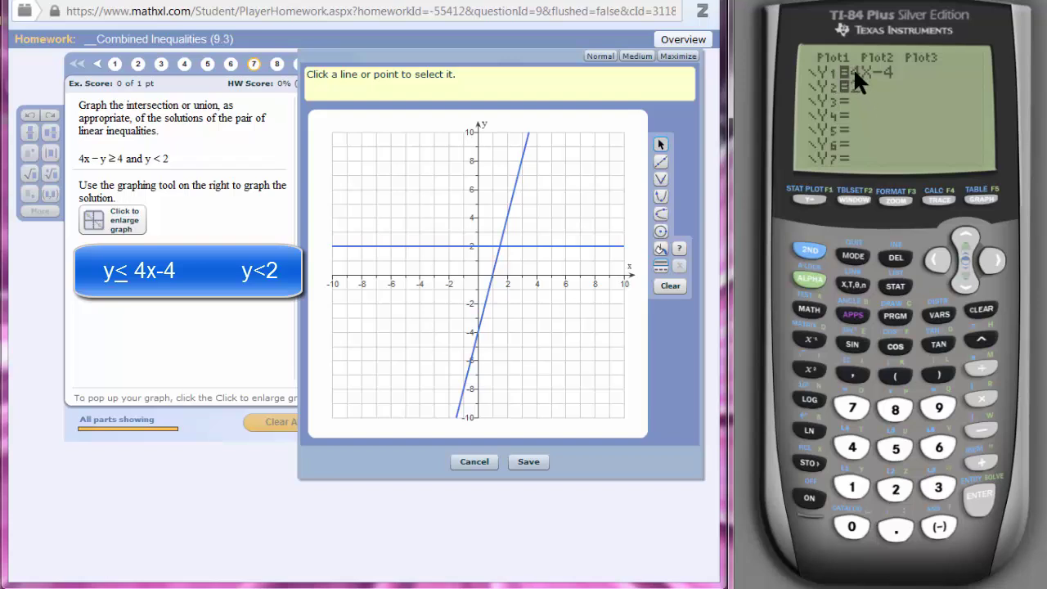
{"action": "left_click", "coordinate": [929, 255]}
Check the slanted line's solid style on the homework graph and change the horizontal line y = 2 to dashed
{"action": "left_click", "coordinate": [516, 176]}
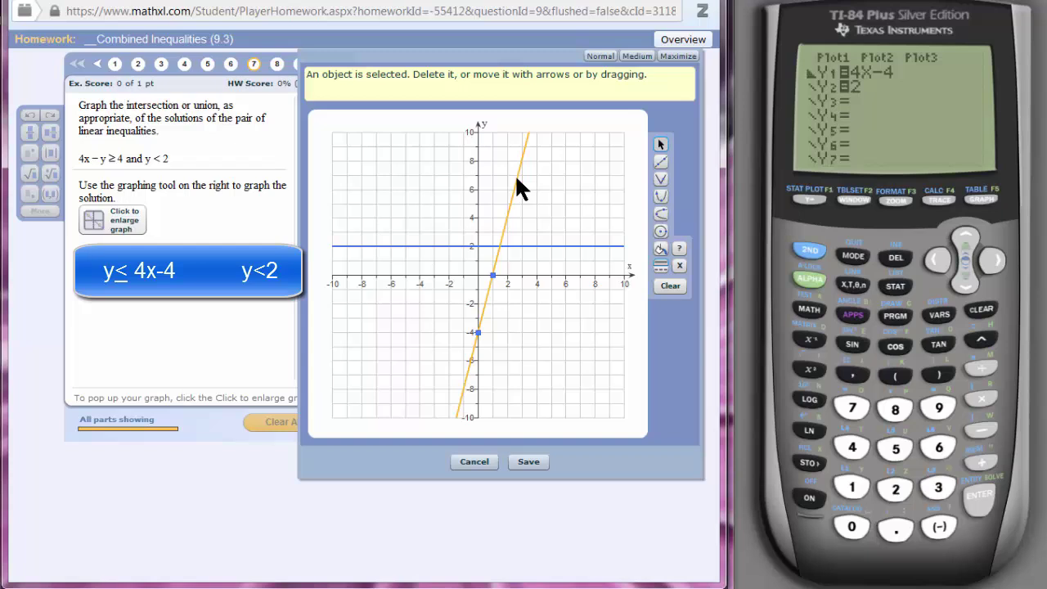
{"action": "left_click", "coordinate": [571, 245]}
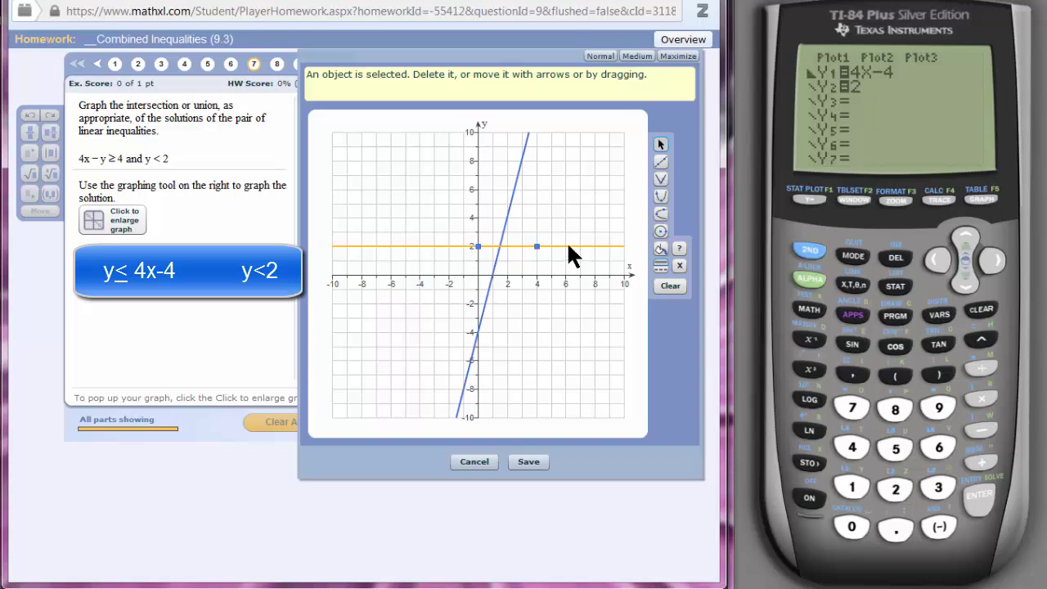
{"action": "left_click", "coordinate": [661, 268]}
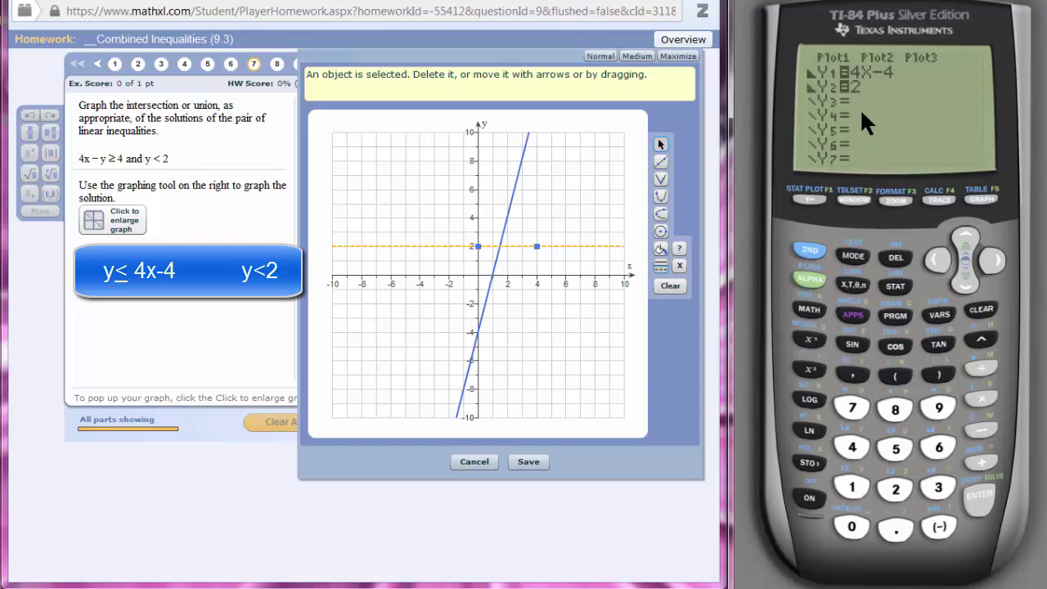
Graph both shaded inequalities on the calculator and fill the matching overlap region at (4,-3) on the homework graph
{"action": "left_click", "coordinate": [982, 200]}
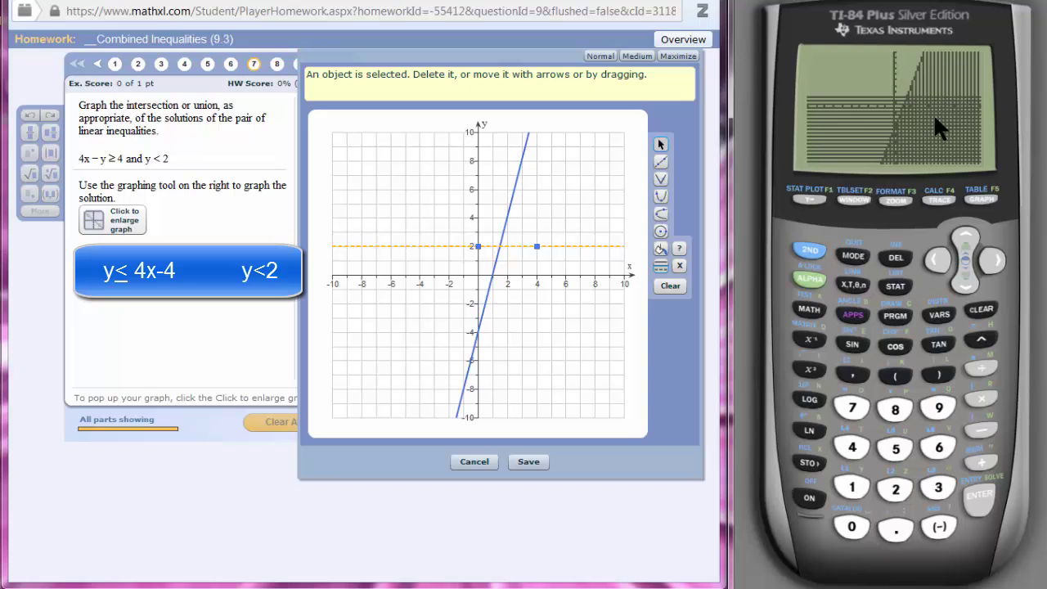
{"action": "left_click", "coordinate": [549, 310]}
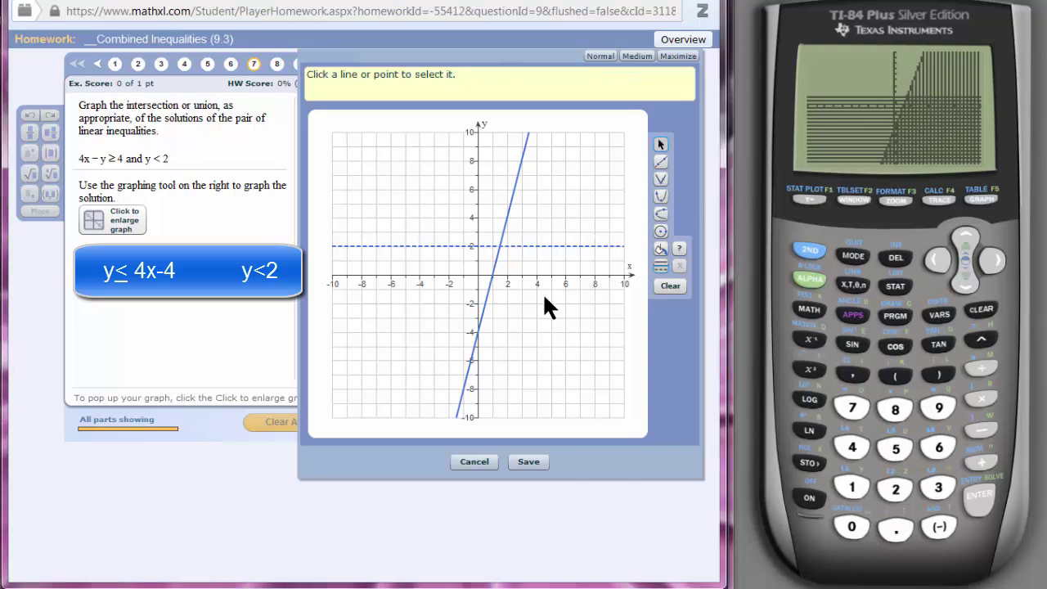
{"action": "left_click", "coordinate": [661, 246]}
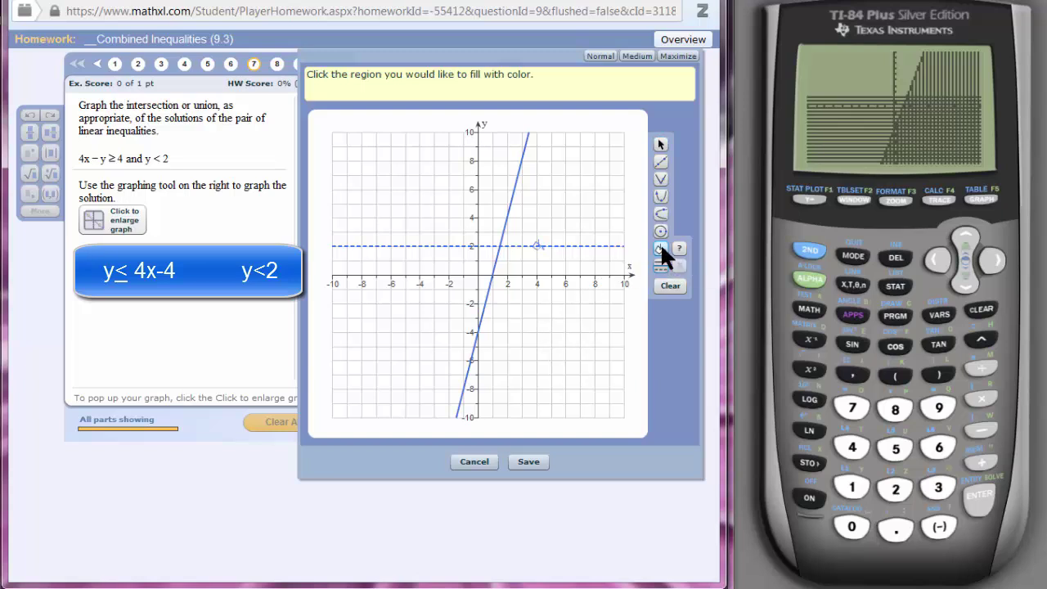
{"action": "left_click", "coordinate": [538, 317]}
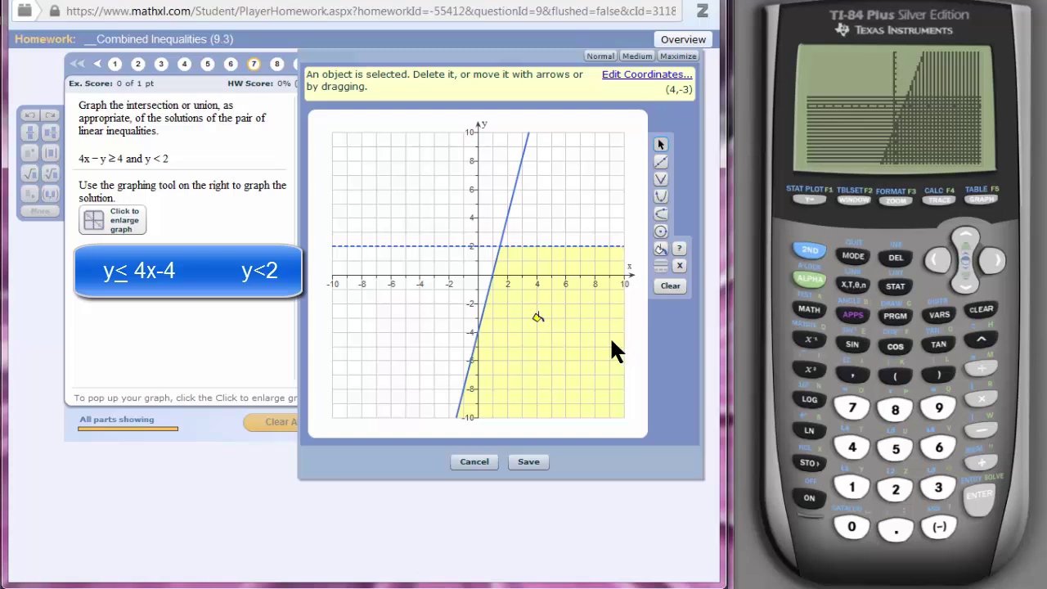
Save the enlarged graph, check the answer to question 7, and dismiss the feedback message
{"action": "left_click", "coordinate": [529, 462]}
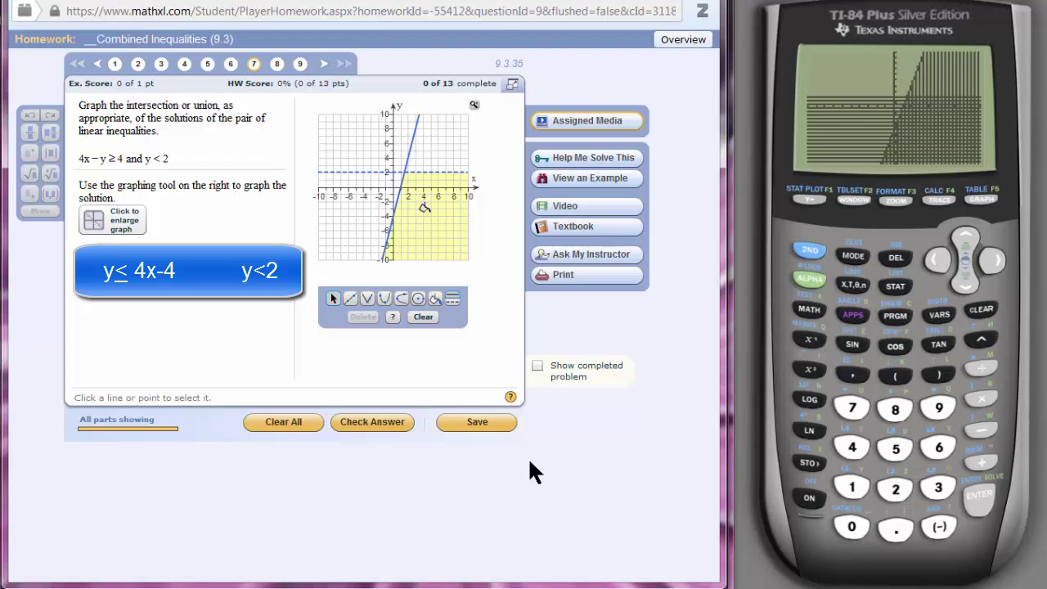
{"action": "left_click", "coordinate": [381, 424]}
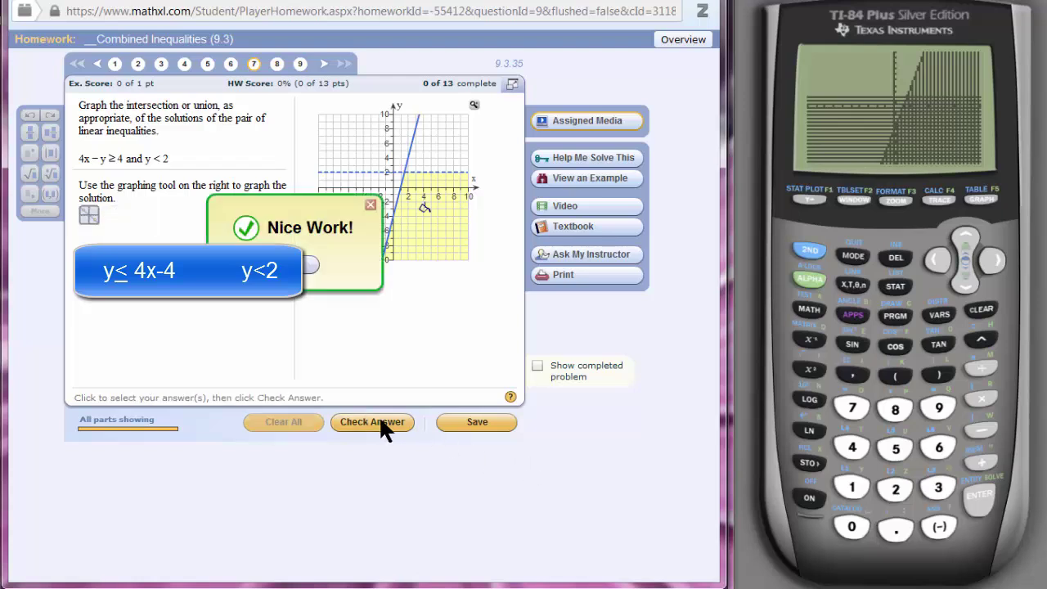
{"action": "left_click", "coordinate": [308, 264]}
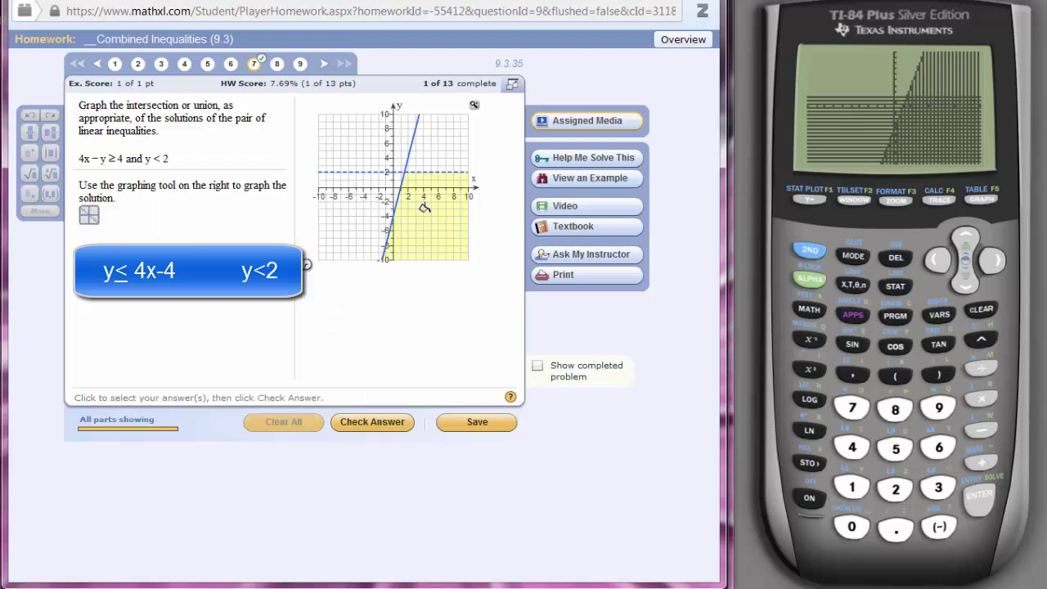